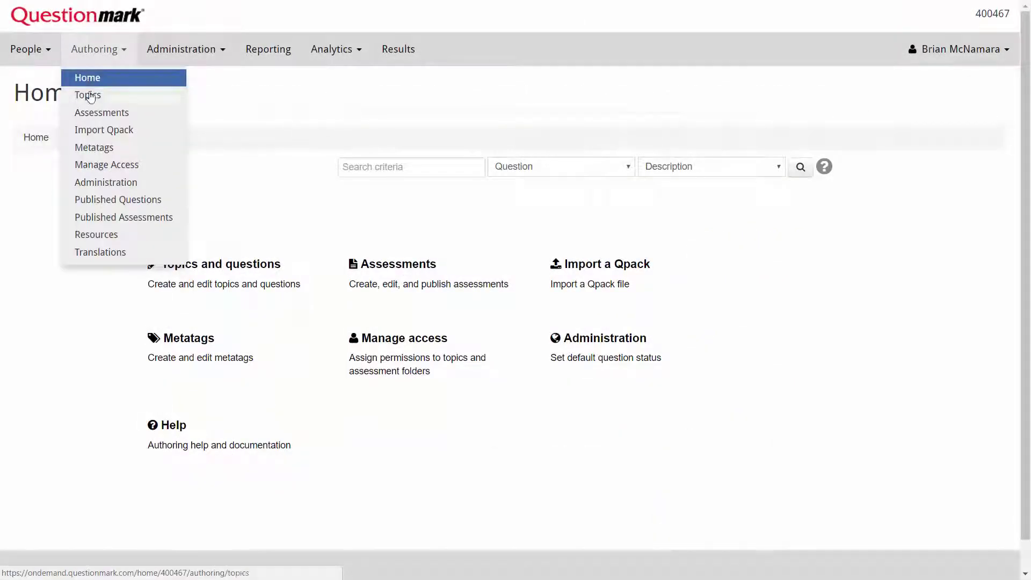
Show the four questions in Maintenance and Operation under _Safety > _Forklift Operation in Topics
click(88, 95)
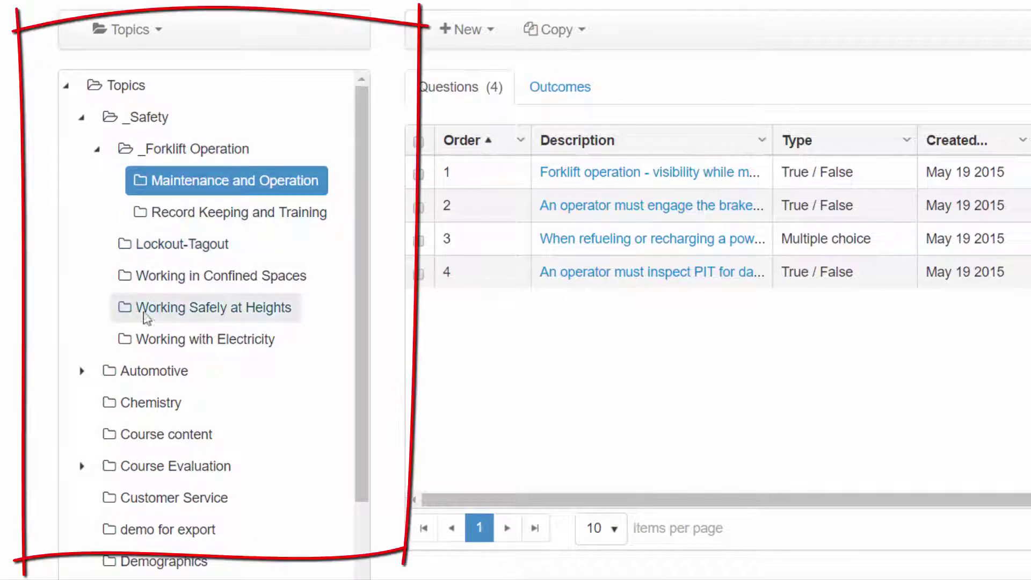
click(82, 373)
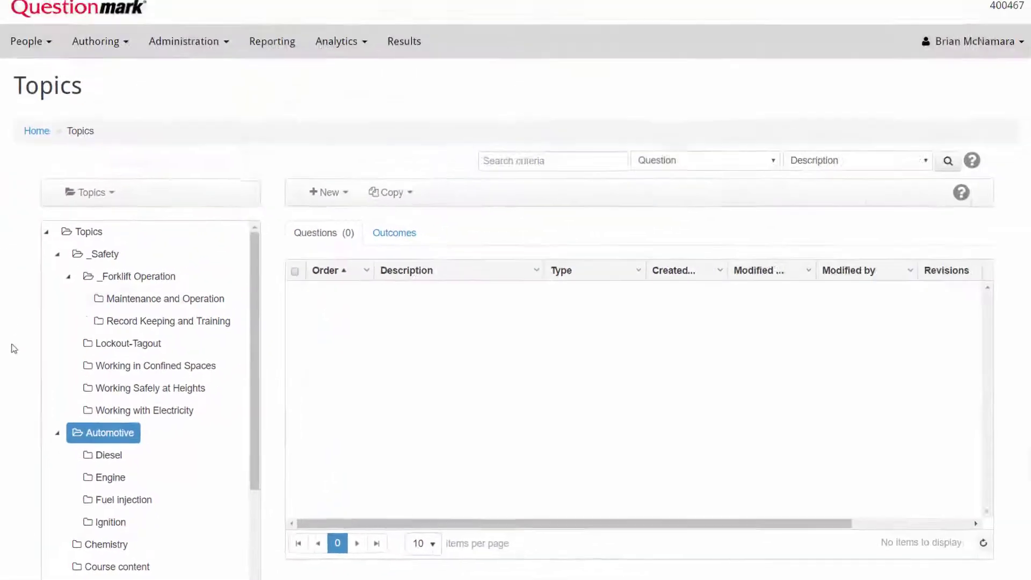
scroll(8, 298, down, 2)
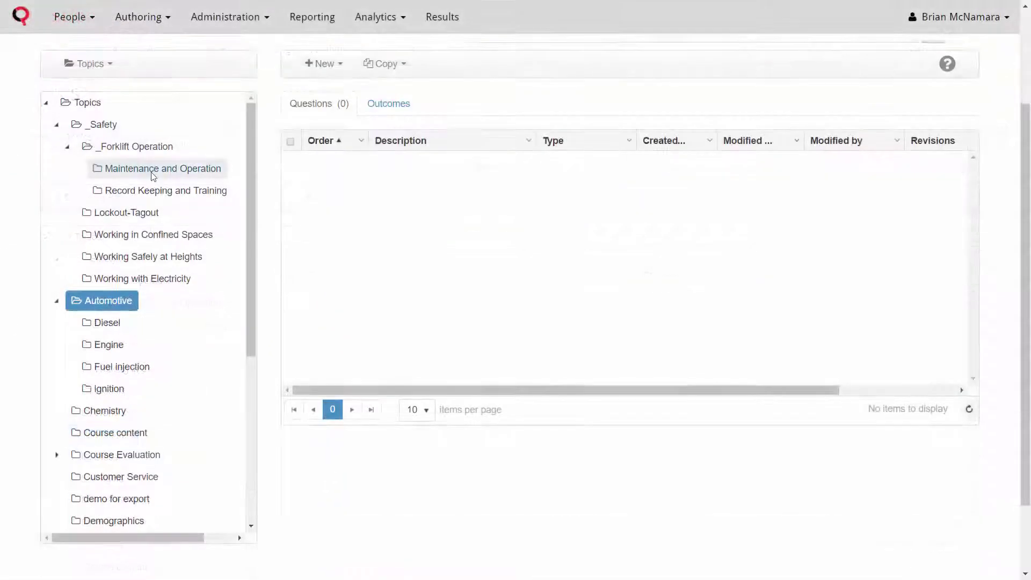
click(154, 169)
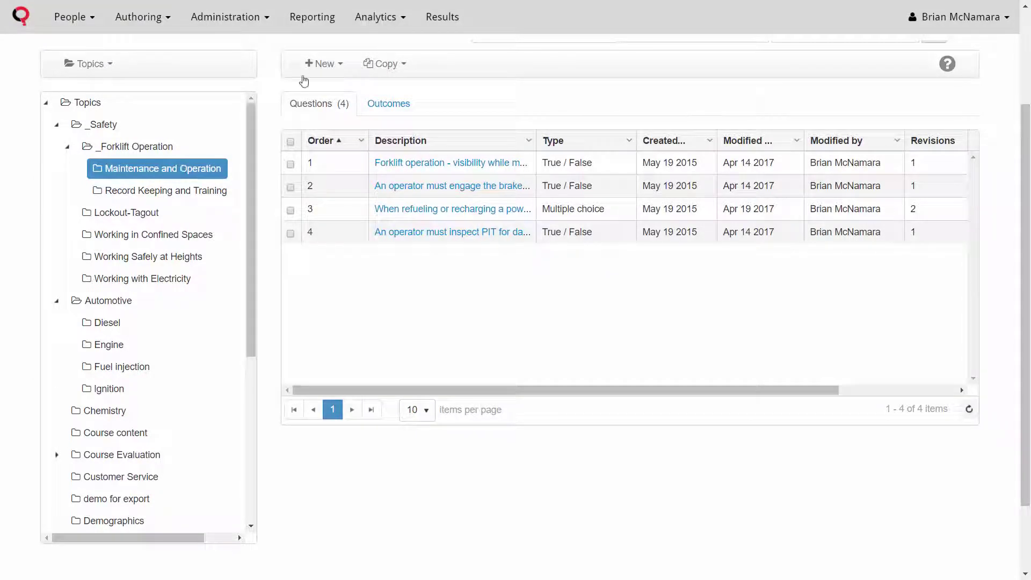
Create a multiple-choice question asking which hazards the forklift operator must consider when arranging a load
click(328, 65)
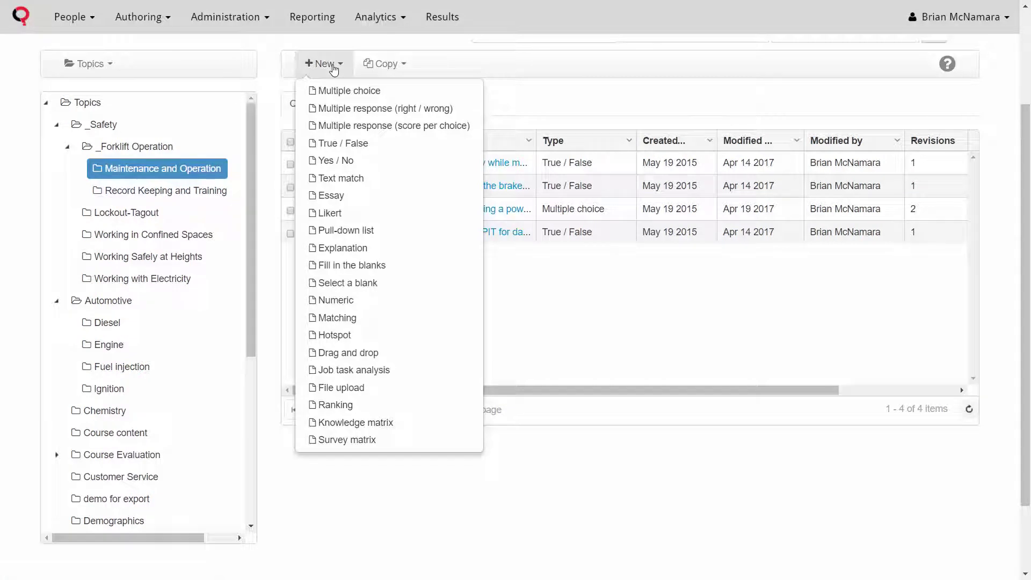
click(337, 91)
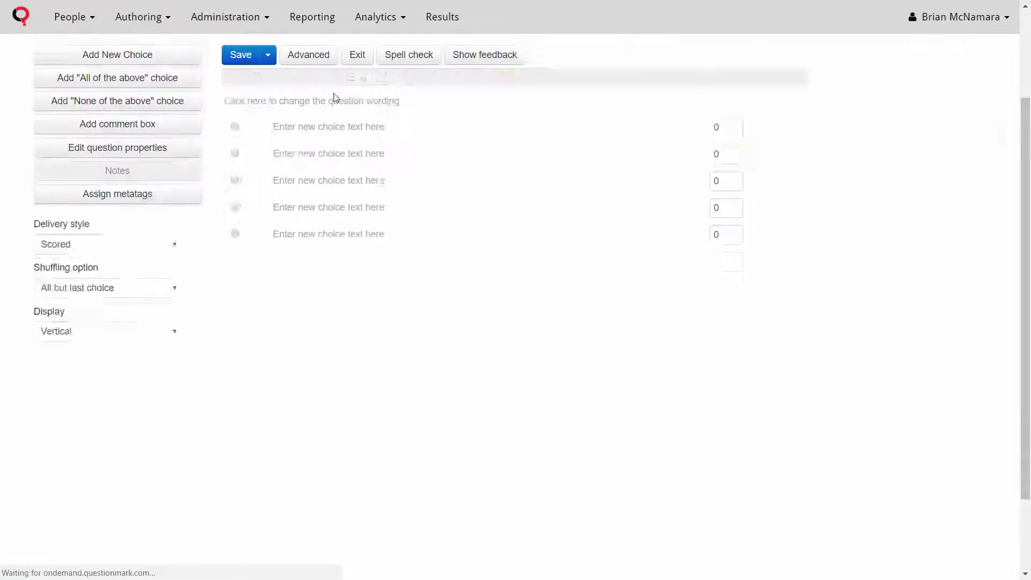
click(232, 219)
text(Which of the follow)
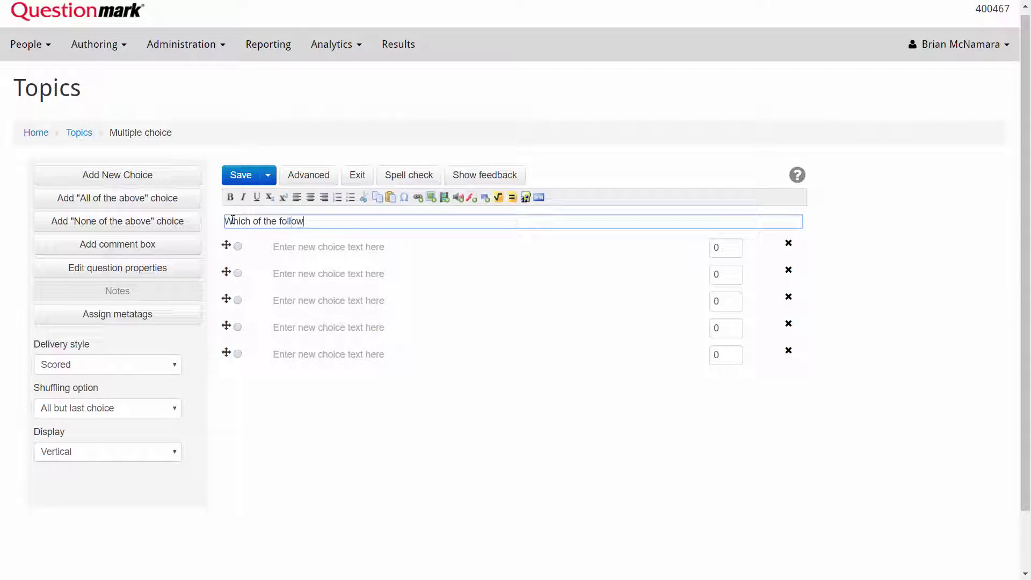
text(ing hazards must the forklift operator consider when arranging a load?)
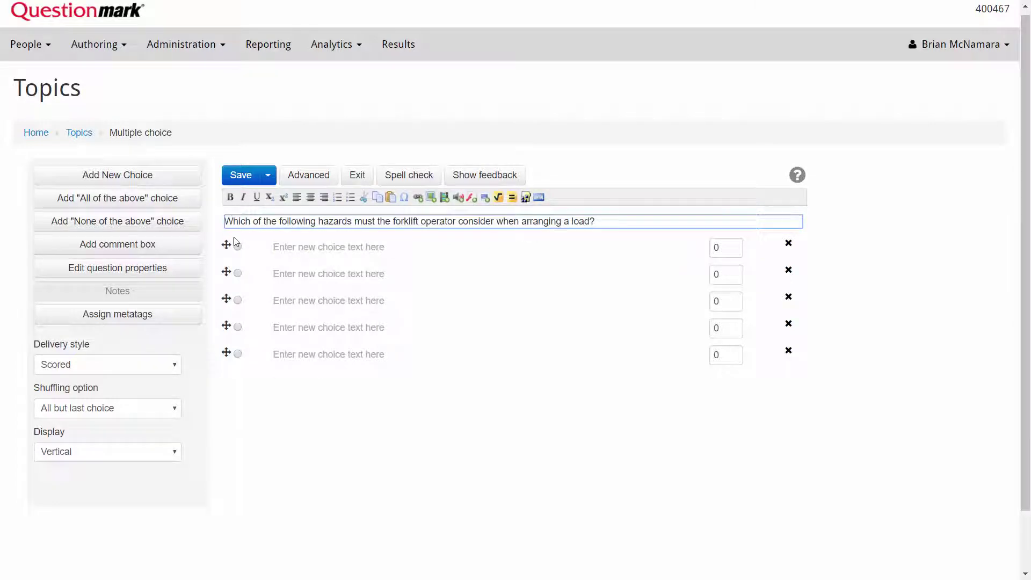
Enter choices Tip-over of the vehicle, Loss of steering control, Falling load, Collision; remove the fifth
click(289, 242)
text(Tip)
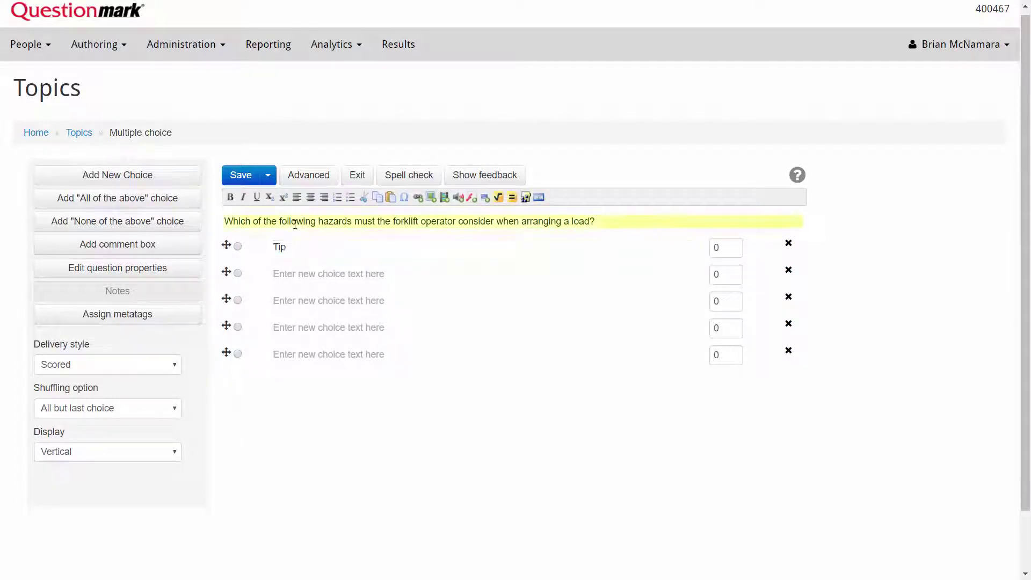
text(-over of the vehicle)
click(302, 274)
text(Loss of steering control)
click(300, 301)
text(Falling load)
click(315, 327)
text(Collision)
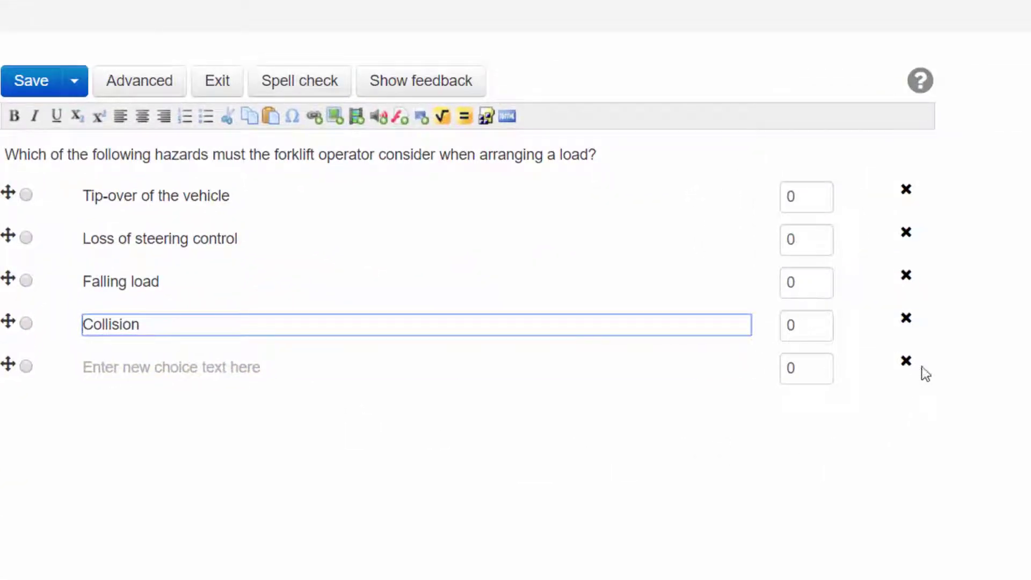
click(906, 363)
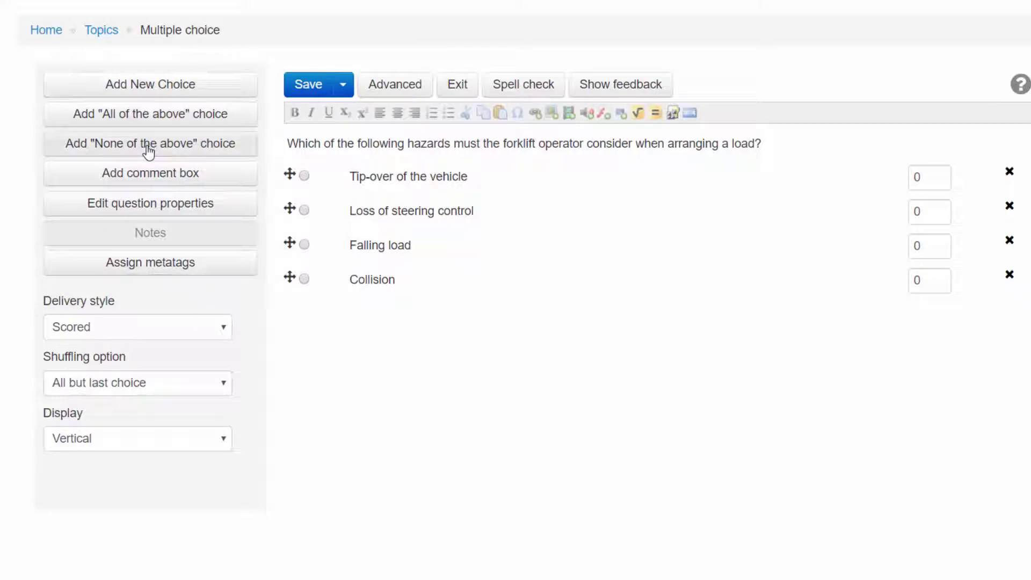
Add an 'All of the above' choice and mark it correct, scoring 1 point
click(149, 121)
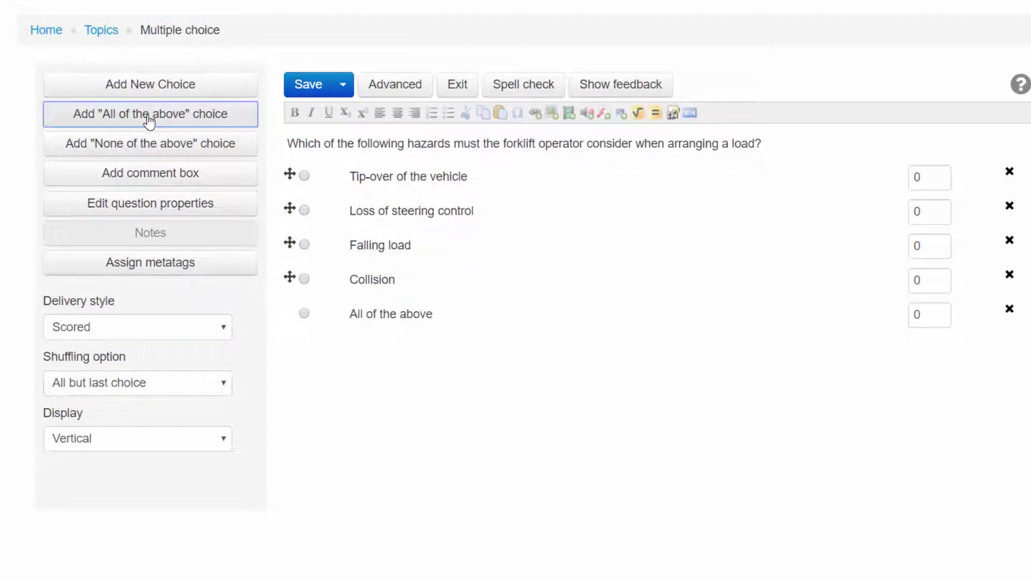
click(304, 313)
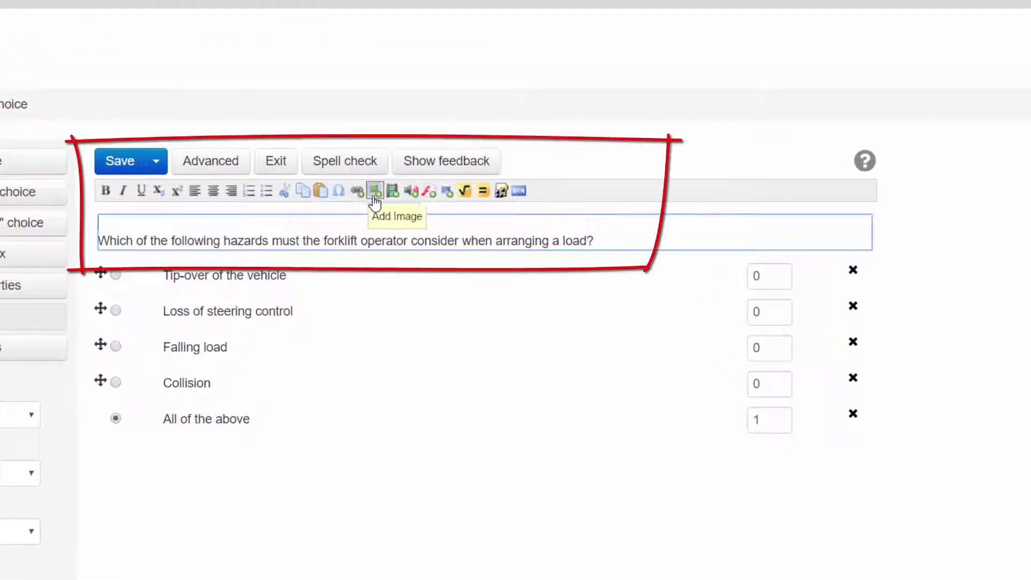
Paste a 560×340 SharePoint video iframe before the question wording in the HTML source
click(411, 193)
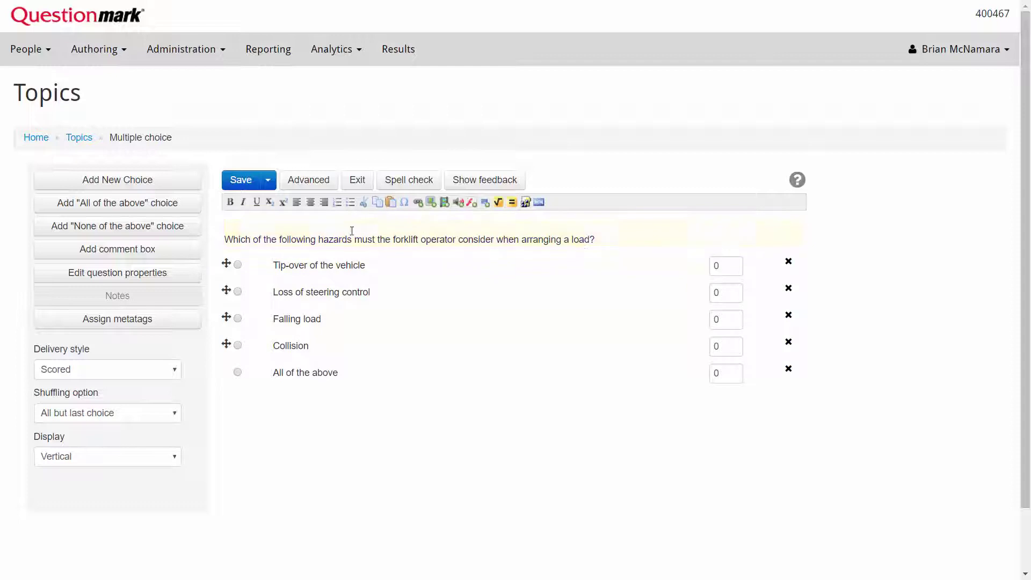
click(539, 203)
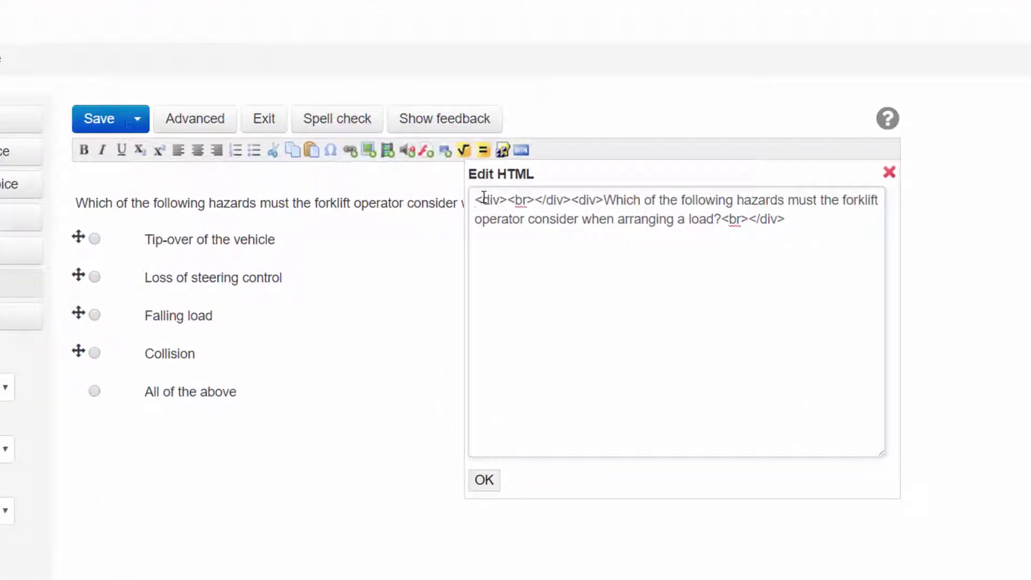
text(<iframe width=560 height=340 src='https://questionmark365.sharepoint.com/portals/hub/_layouts/15/VideoEmbedHost.aspx?chId=de3f3e14%2Dc149%2D431b%2Da869%2D07eca507648a&amp;vId=642c6b57%2Dfa3f%2D4a5d%2D9ec8%2D5fafdbe5cac0&amp;width=427&amp;height=240&amp;autoPlay=false&amp;showInfo=false' allowfullscreen></iframe>)
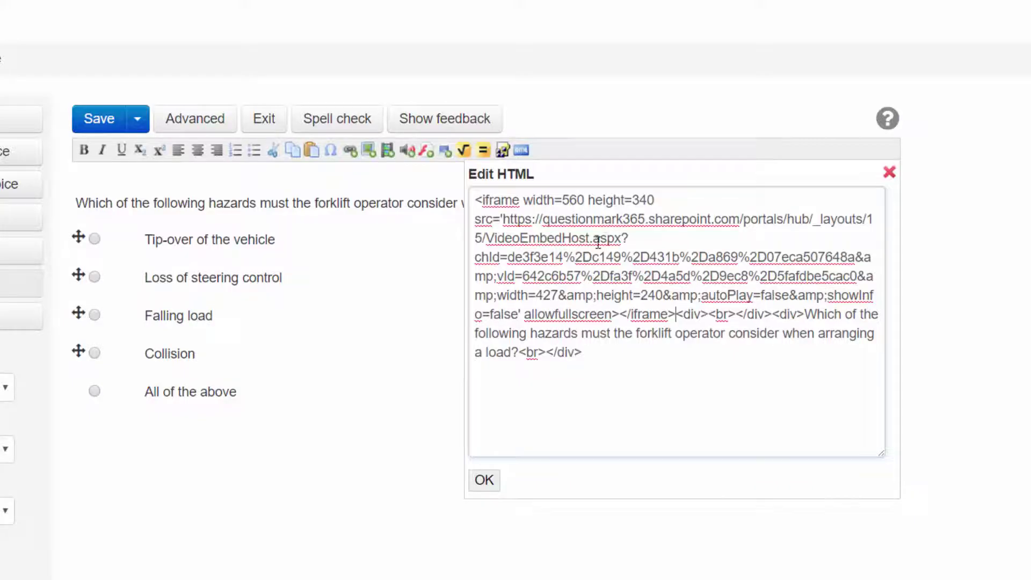
click(484, 480)
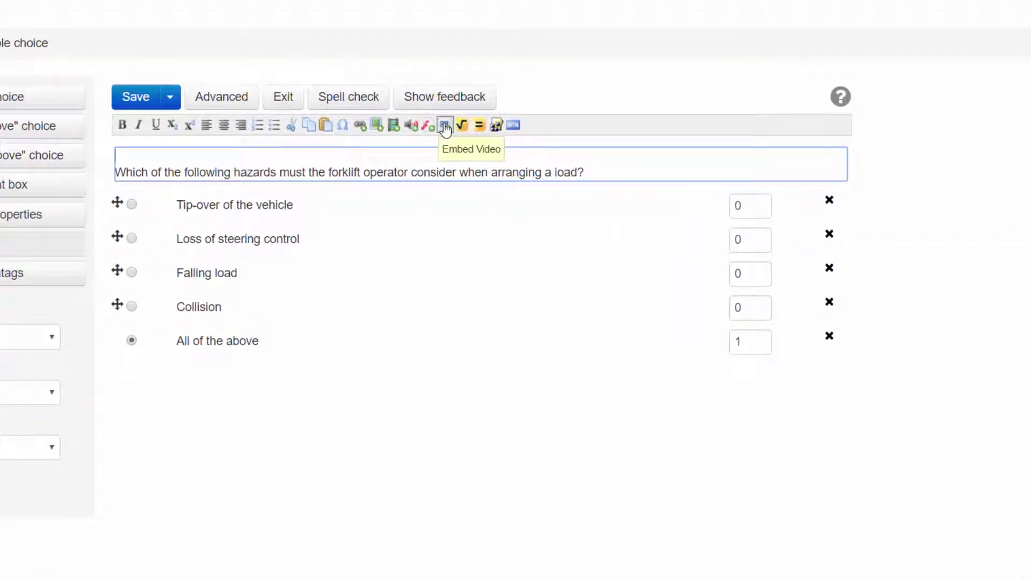
Embed the pasted YouTube forklift video URL using the 340px × 560px size preset
click(444, 126)
text(https://www.youtube.com/watch?v=GD9OmWJc-I4&t=1m33s)
click(276, 138)
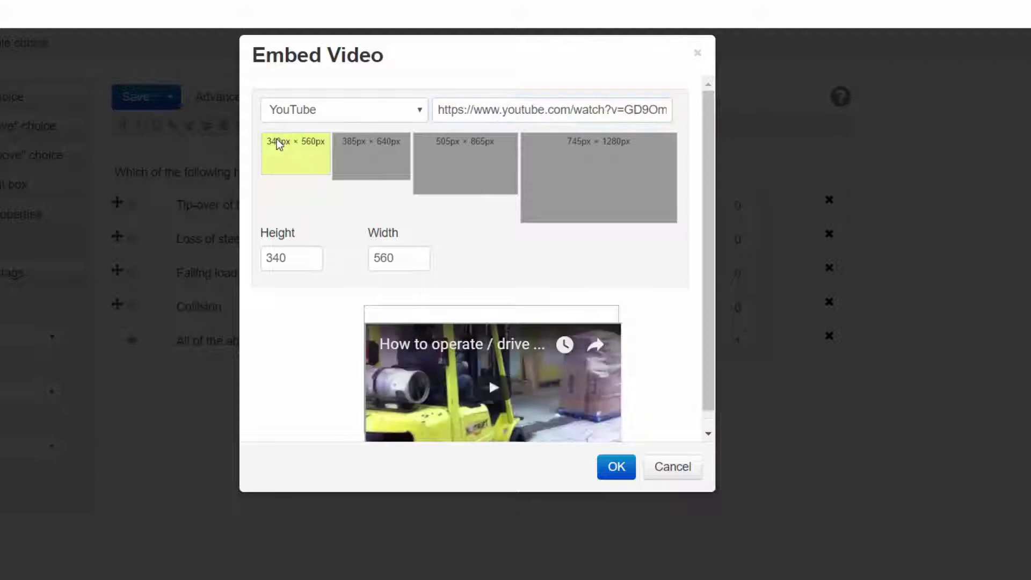
click(625, 476)
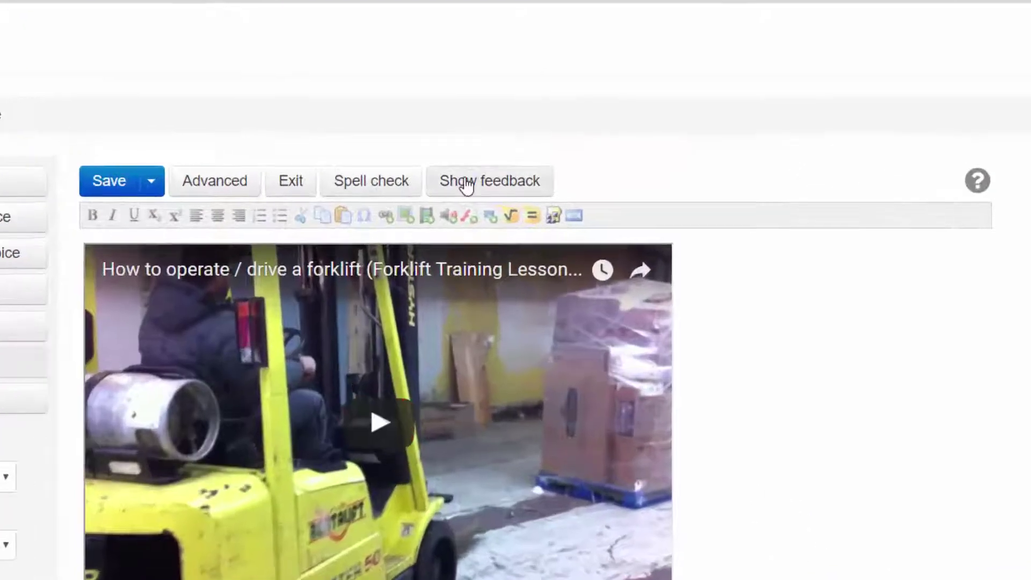
Write Tip-over feedback stating the correct answer is 'All of the above', plus the OSHA reminder text
click(466, 183)
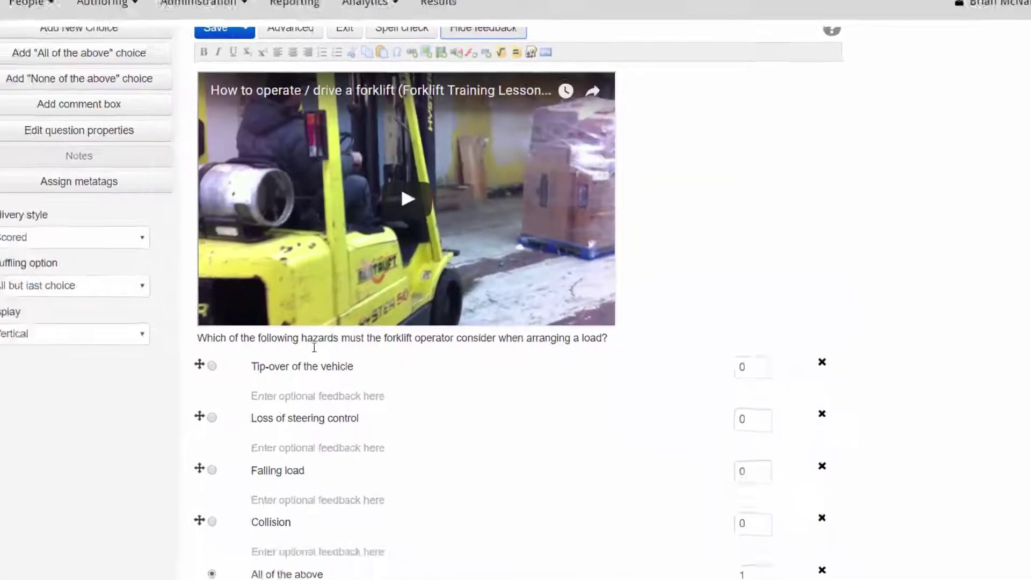
click(300, 373)
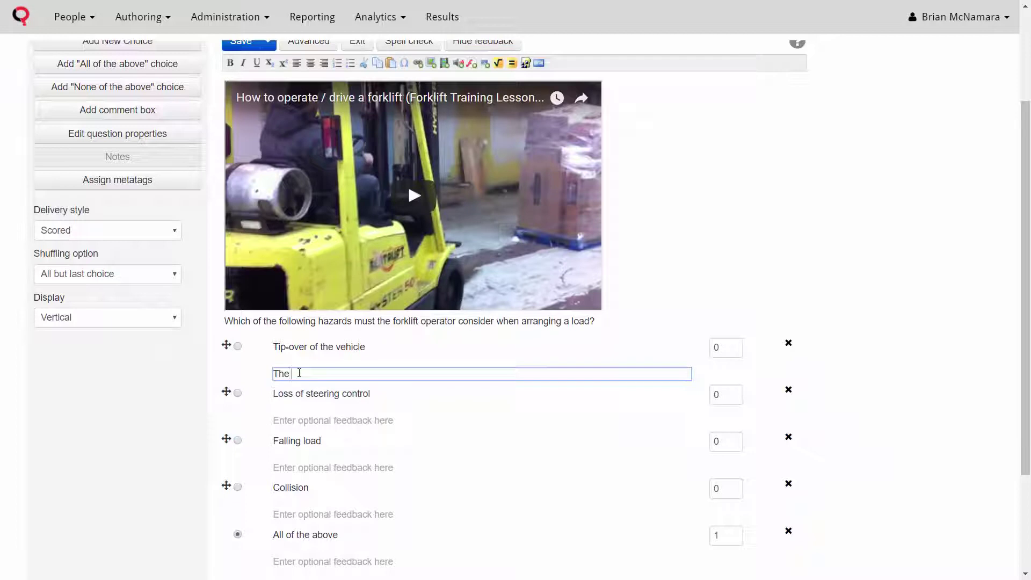
text(The correct answer is "All of the above)
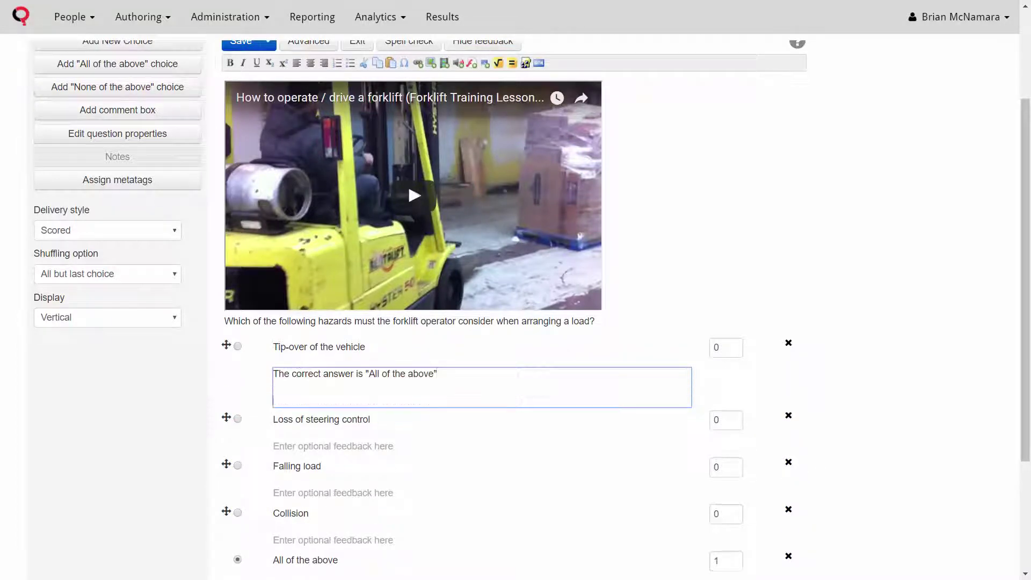
key(Return)
text(Reminder on Required Practices: Do not exceed the capacity of the forklift that appears on the forklift's data plate. Minimize the distance from the front wheels to the load center. Load a large rectangular box widthwise across the forks of the truck as in Figure 2. The heaviest weight should be loaded as close to the masts as possible.  Review full instructions here. https://www.osha.gov/SLTC/etools/pit/operations/loadcomposition.html)
Bold the reminder heading and turn the four practices into a bulleted list
click(229, 63)
drag(273, 401, 574, 441)
click(349, 63)
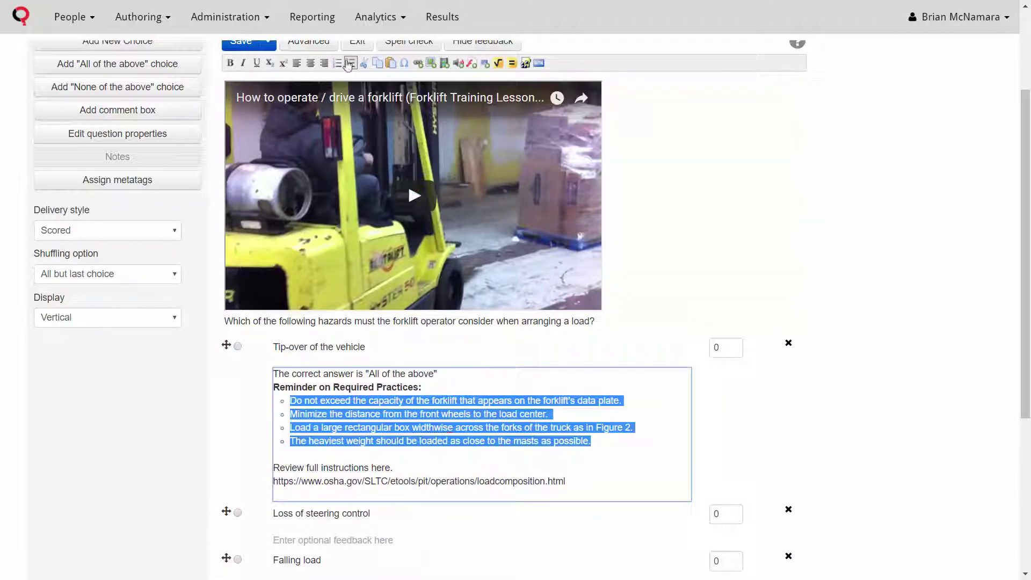
Link the OSHA web address to itself and add a blank line after the answer sentence
drag(568, 481, 272, 482)
key(ctrl+c)
click(417, 63)
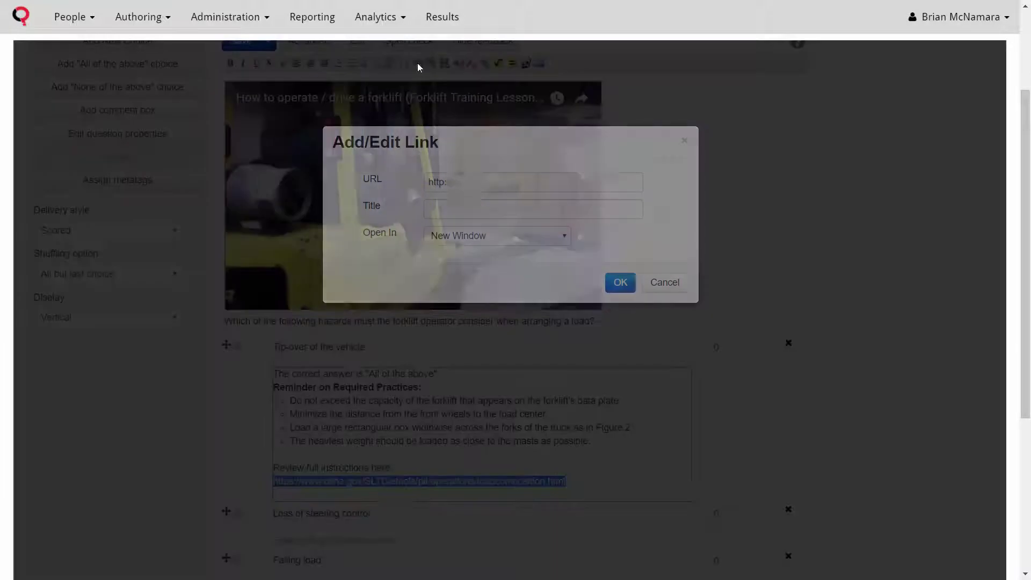
click(466, 175)
key(ctrl+v)
click(619, 281)
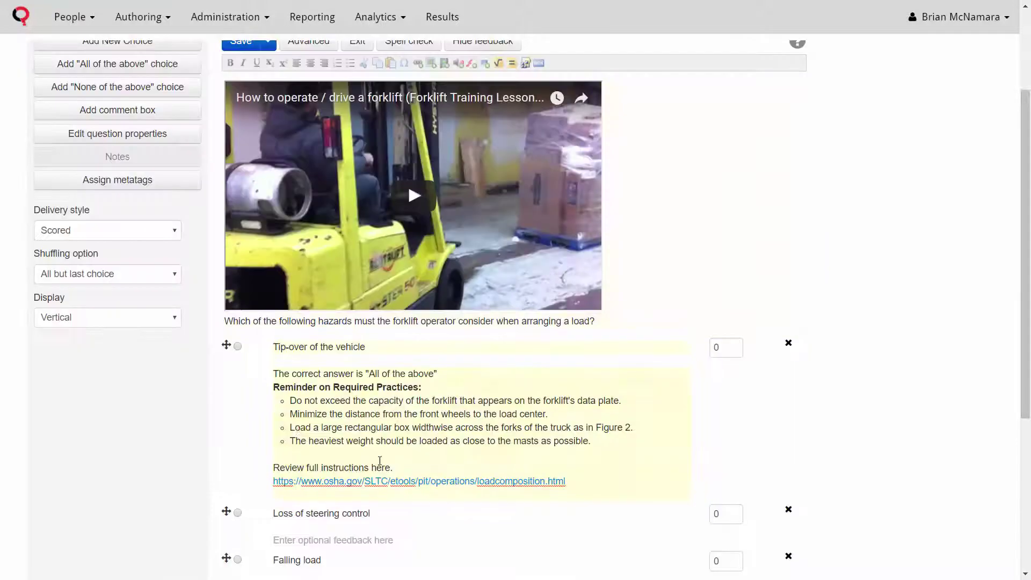
click(442, 373)
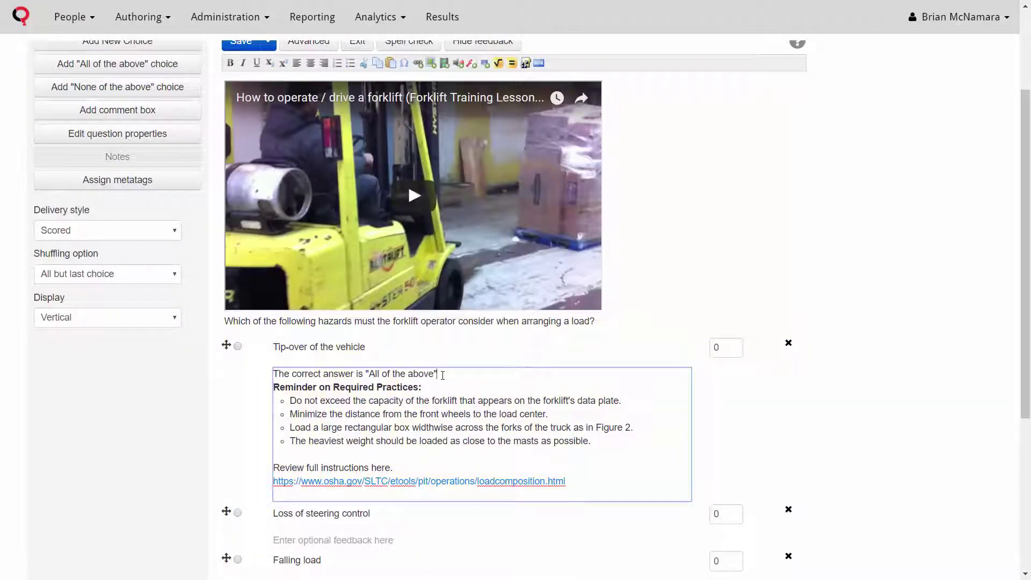
key(Return)
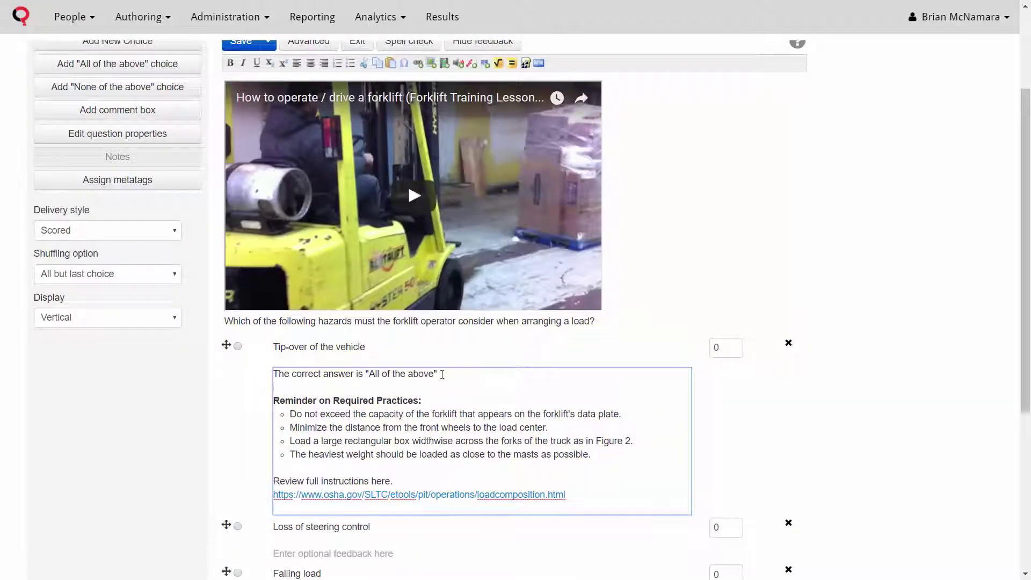
Insert the forklift load-stability diagram PNG into the Tip-over feedback, keeping its alt text
click(432, 64)
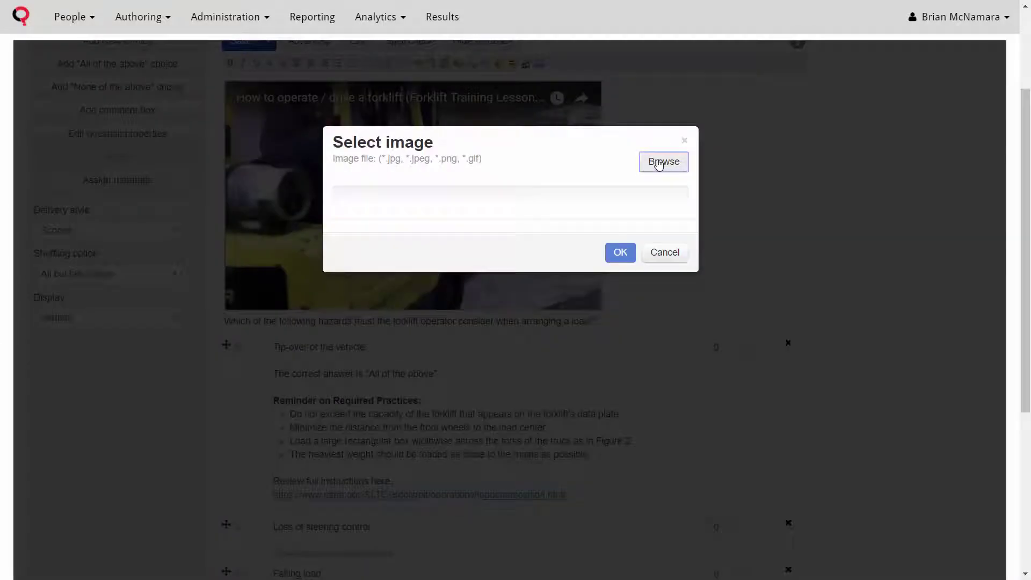
click(660, 166)
click(252, 235)
click(858, 360)
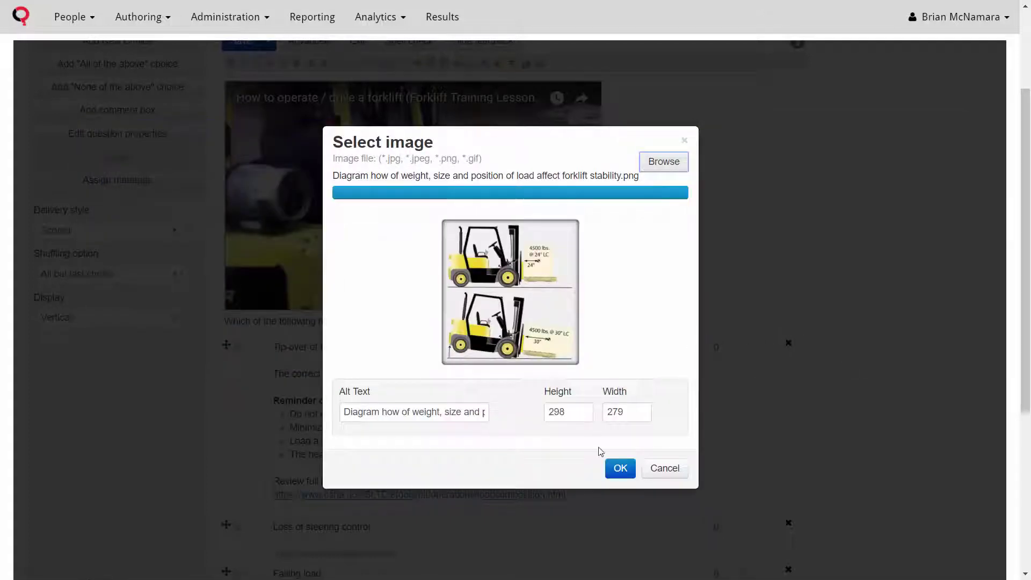
click(426, 417)
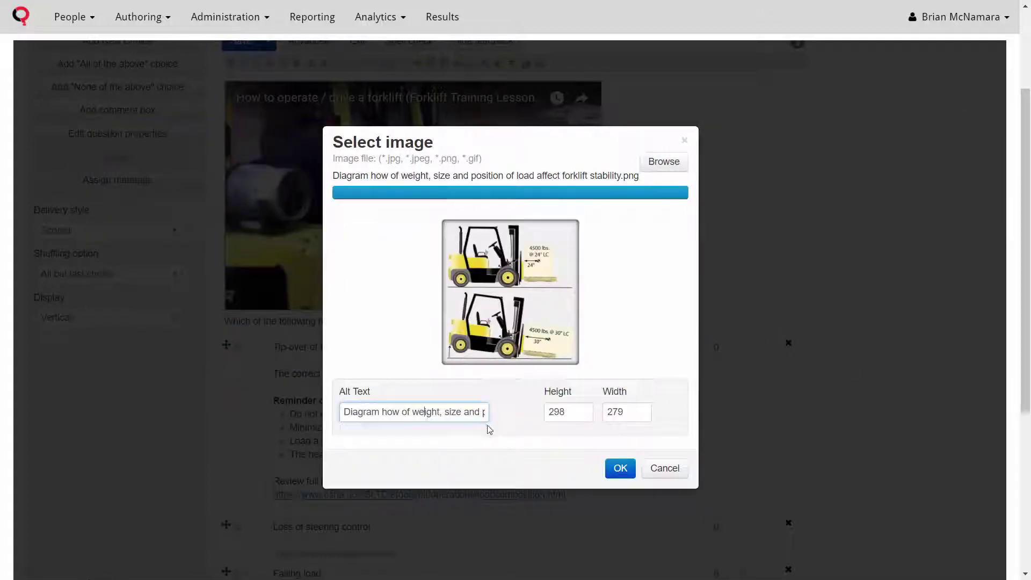
click(621, 468)
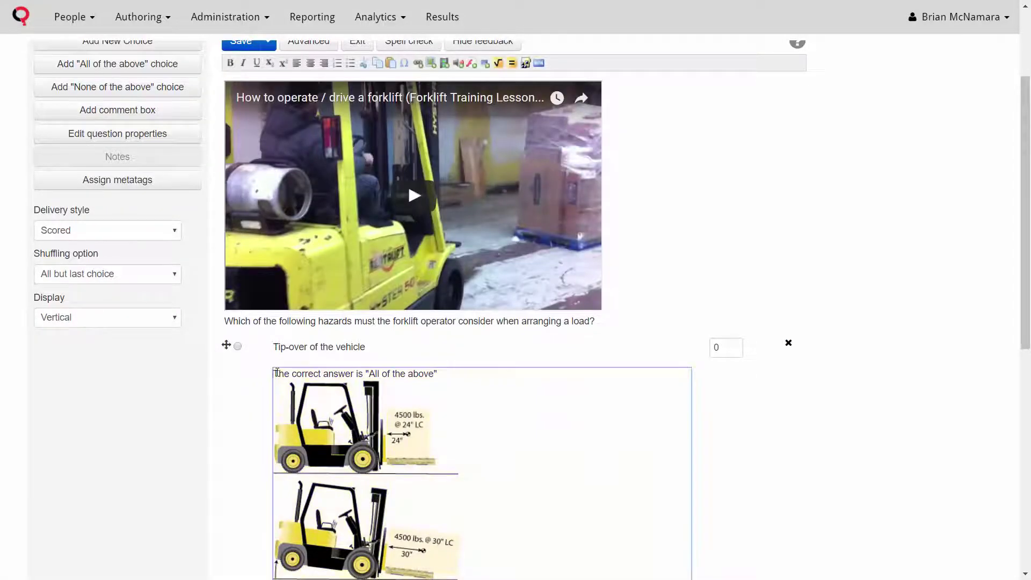
Begin the All of the above feedback with 'Good job!'
scroll(275, 374, down, 3)
scroll(277, 372, down, 4)
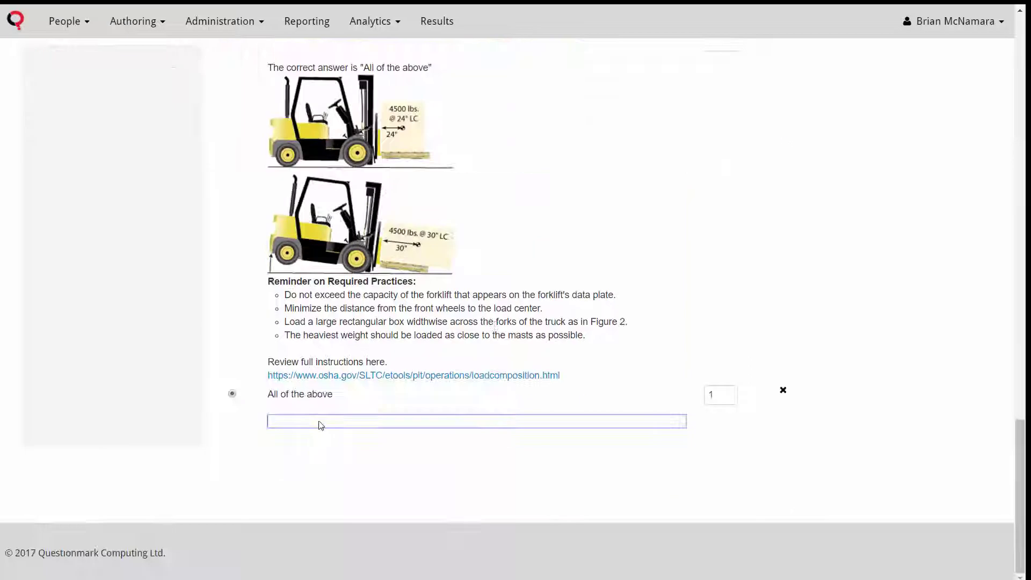
text(Go)
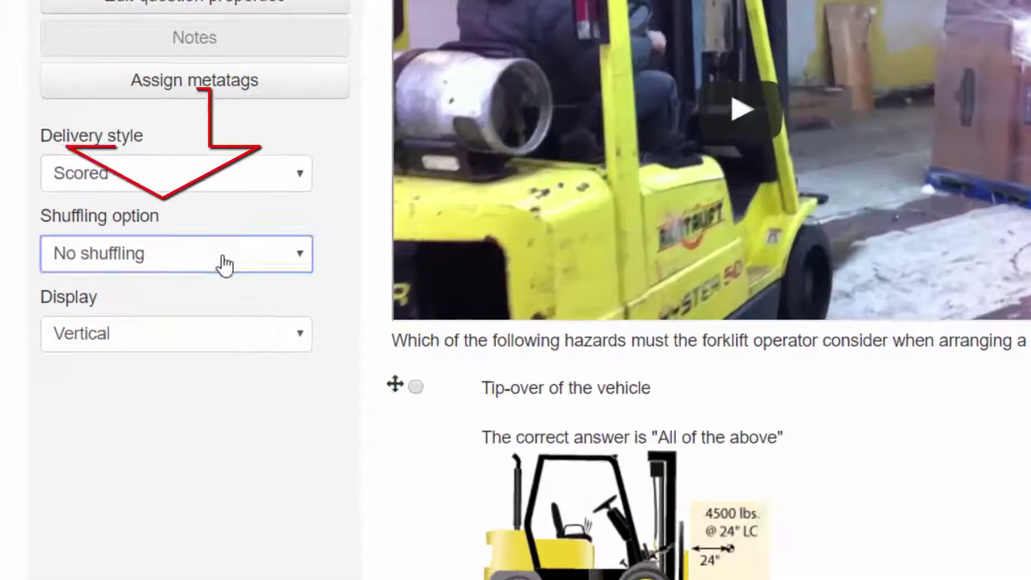
Set shuffling to All but last choice and assign the OSHA and 1 Knowledge metatags
click(134, 305)
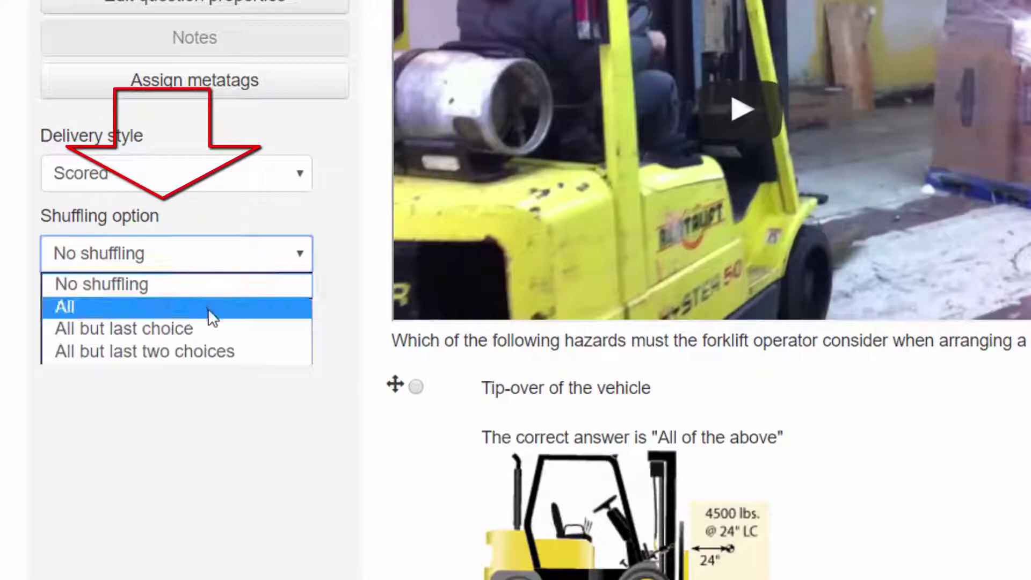
click(206, 338)
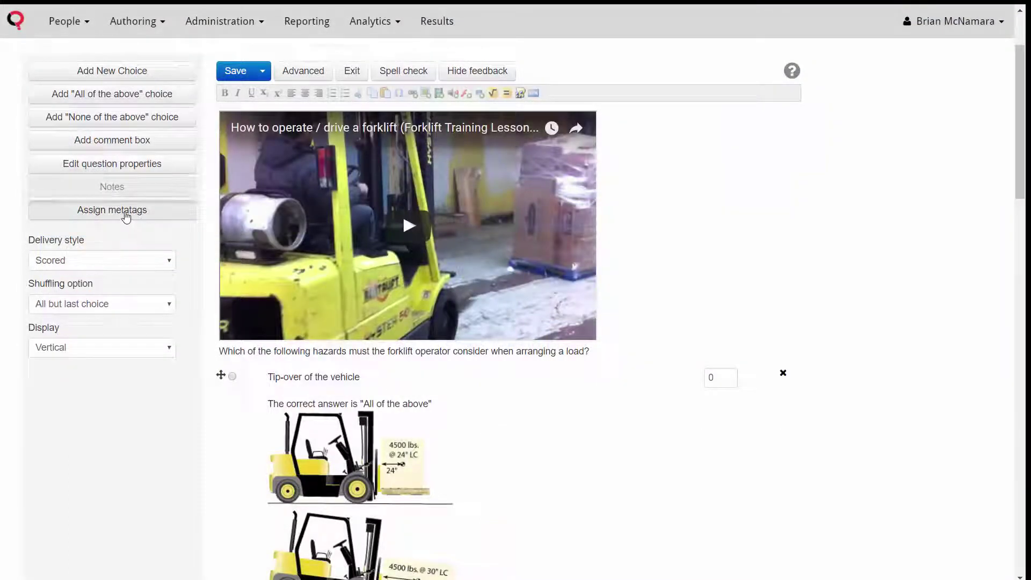
click(126, 213)
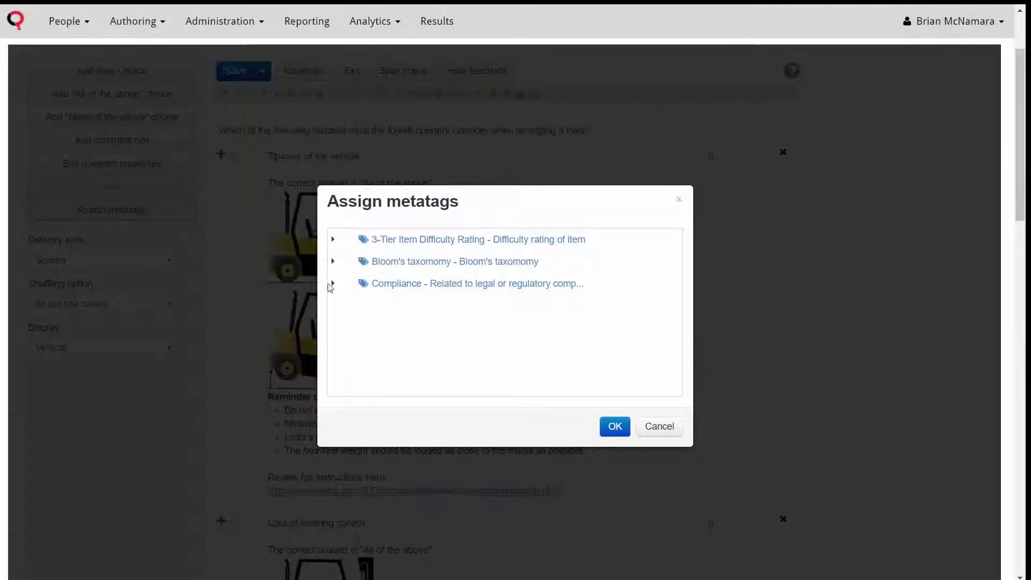
click(332, 284)
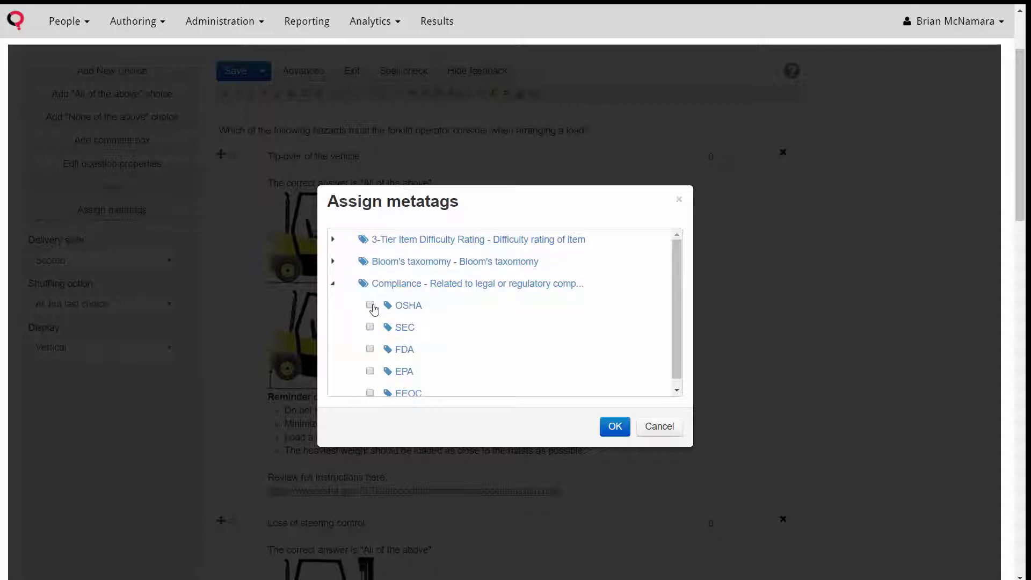
click(333, 264)
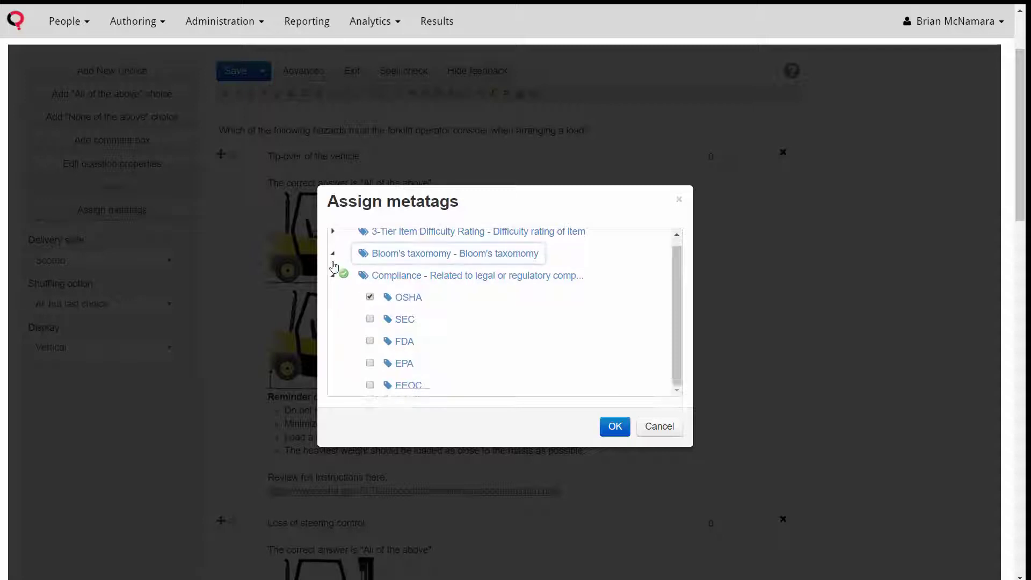
click(371, 385)
click(612, 427)
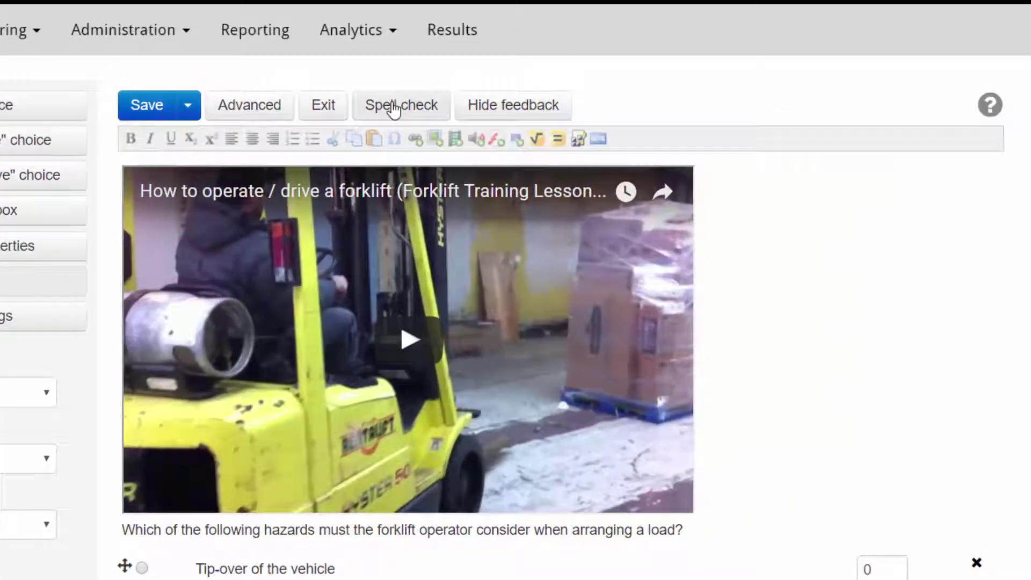
Spell-check and save the question, then try out question 5 from the topic list
click(393, 103)
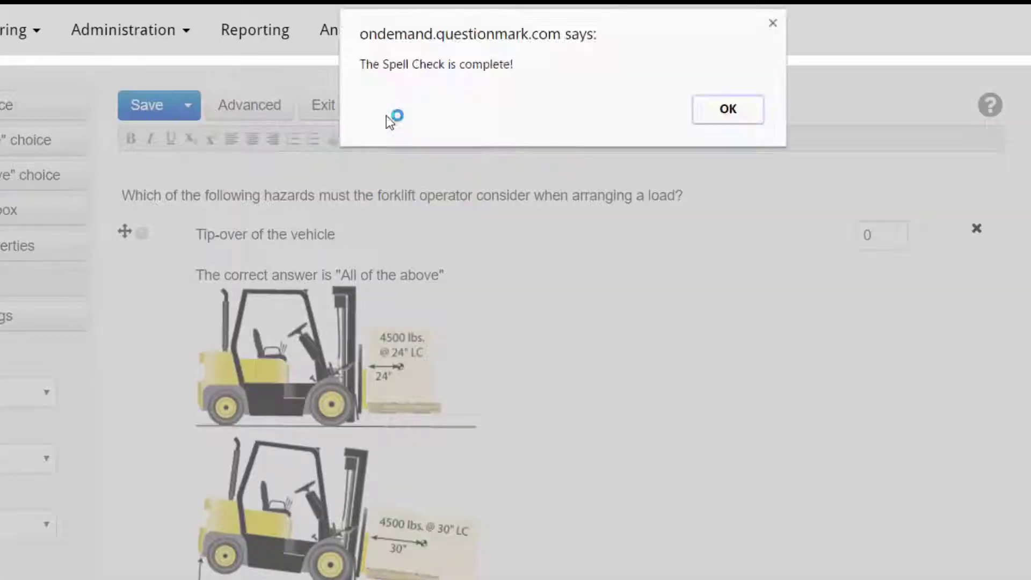
click(735, 117)
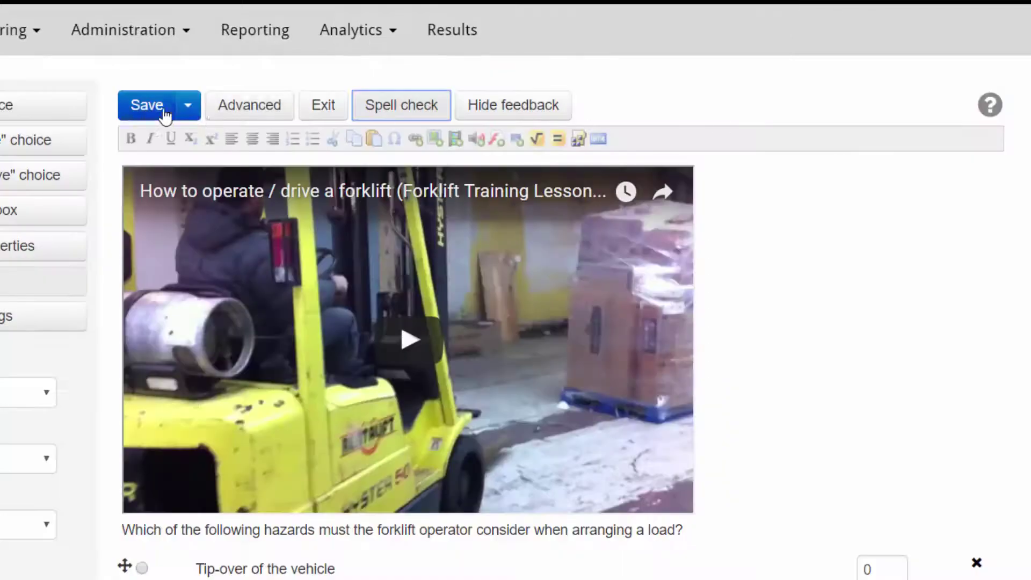
click(141, 110)
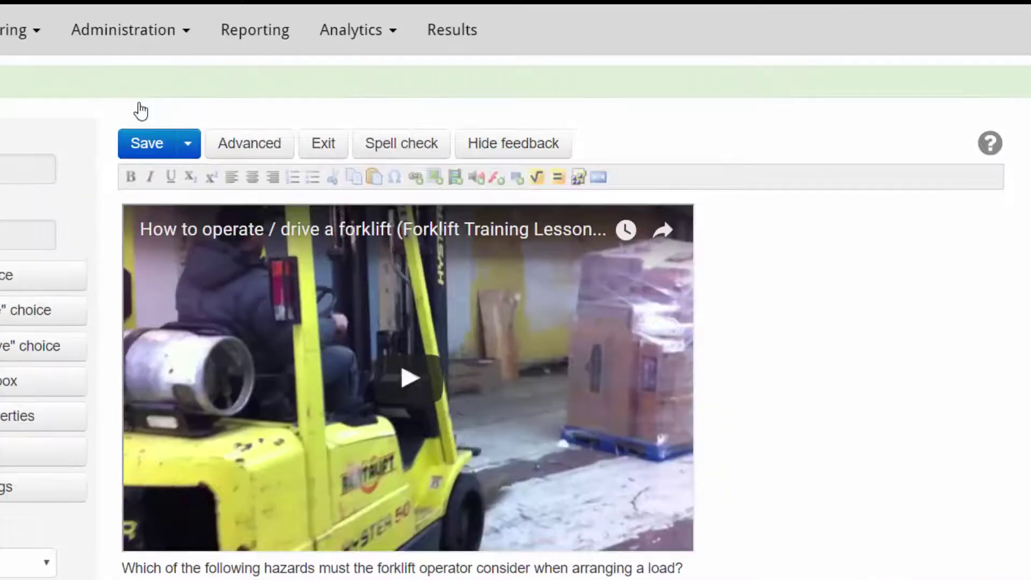
click(308, 144)
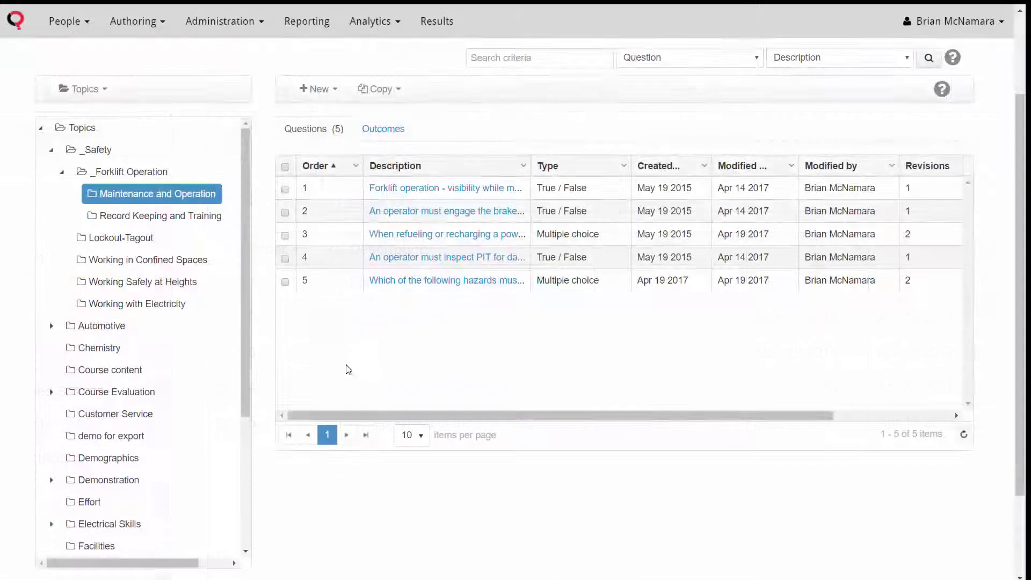
click(285, 282)
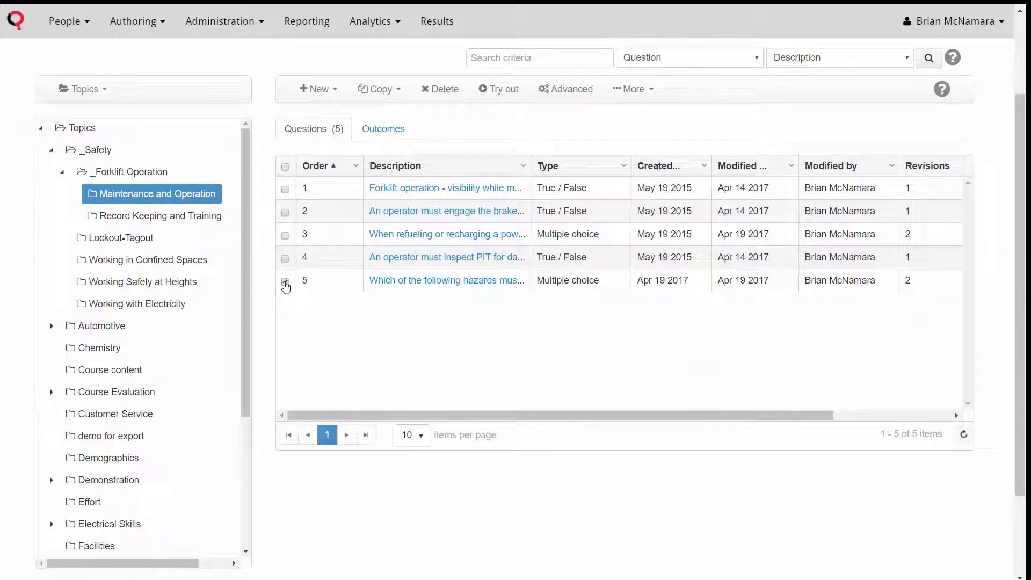
click(497, 79)
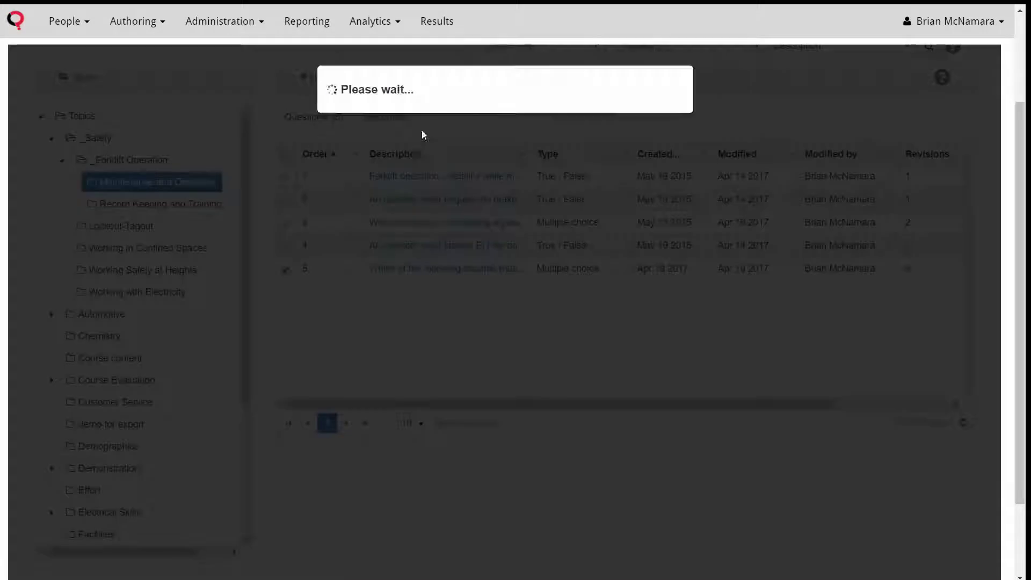